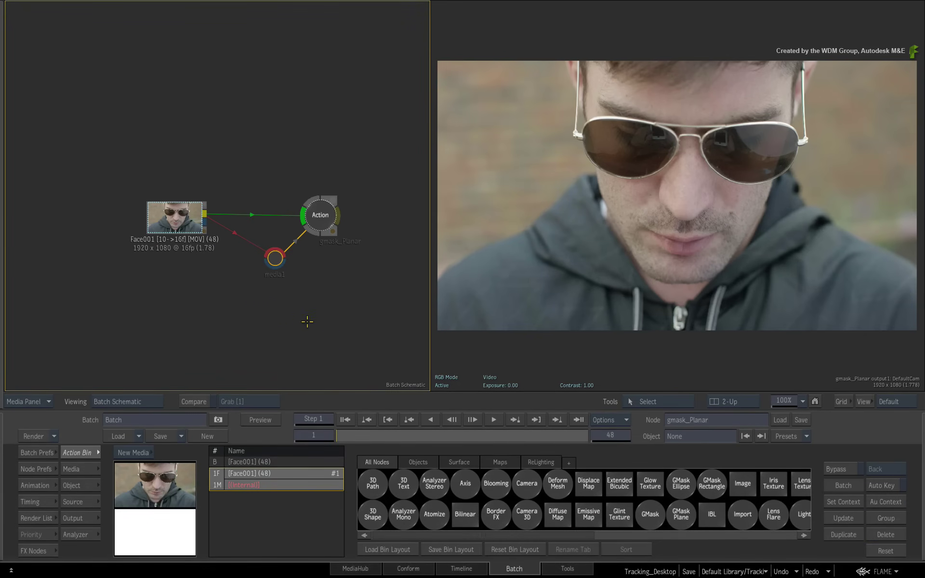
{"action": "left_click_drag", "start_coordinate": [342, 434], "coordinate": [612, 423]}
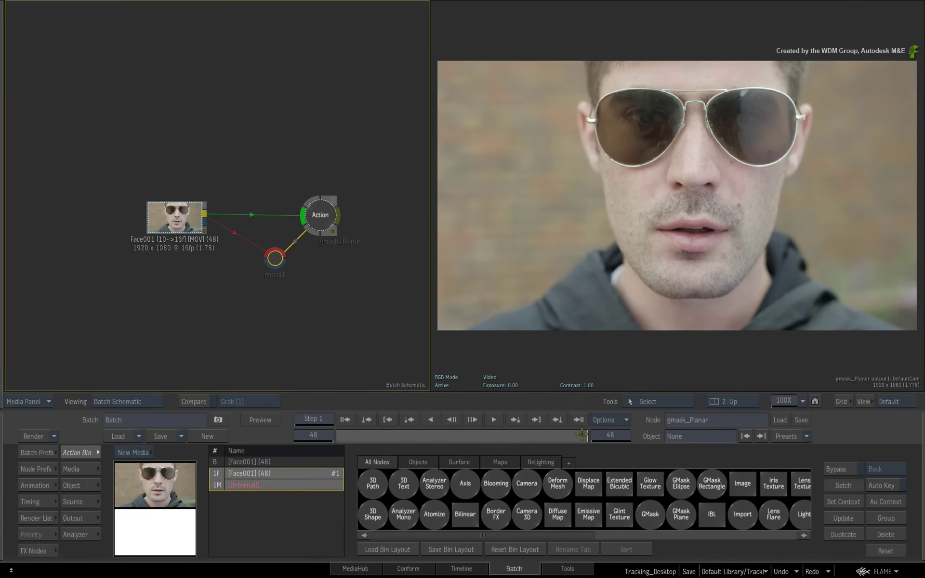
{"action": "left_click_drag", "start_coordinate": [582, 434], "coordinate": [276, 440]}
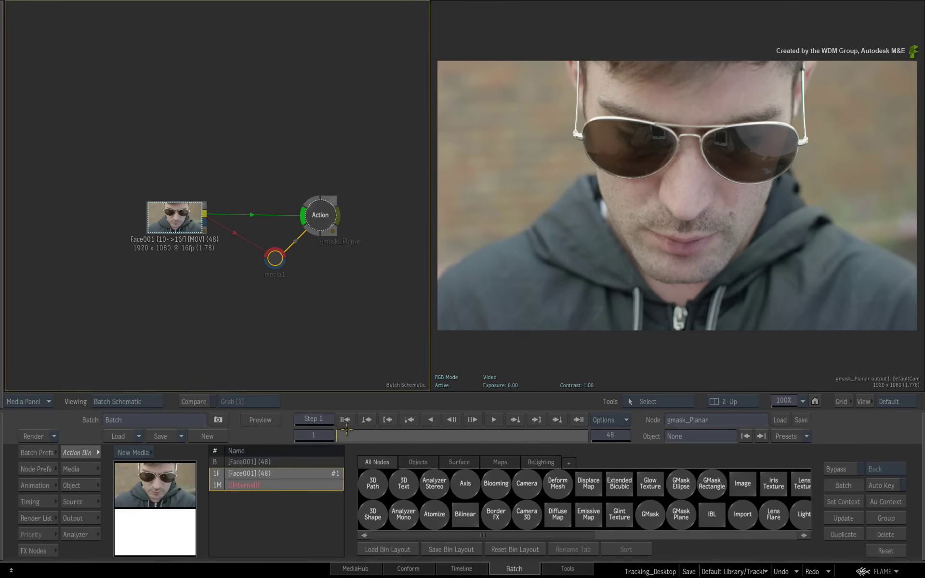
{"action": "left_click_drag", "start_coordinate": [346, 429], "coordinate": [631, 423]}
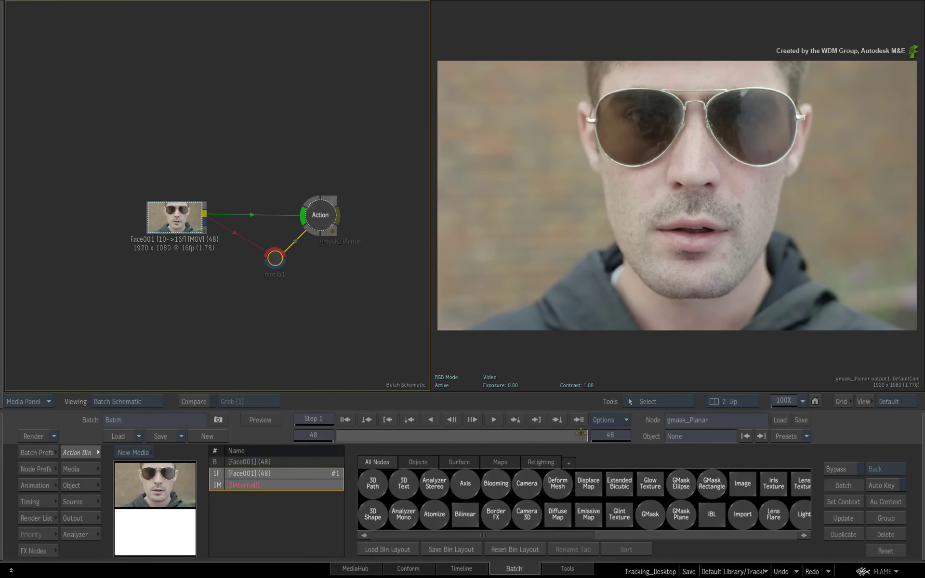
{"action": "left_click_drag", "start_coordinate": [575, 435], "coordinate": [333, 429]}
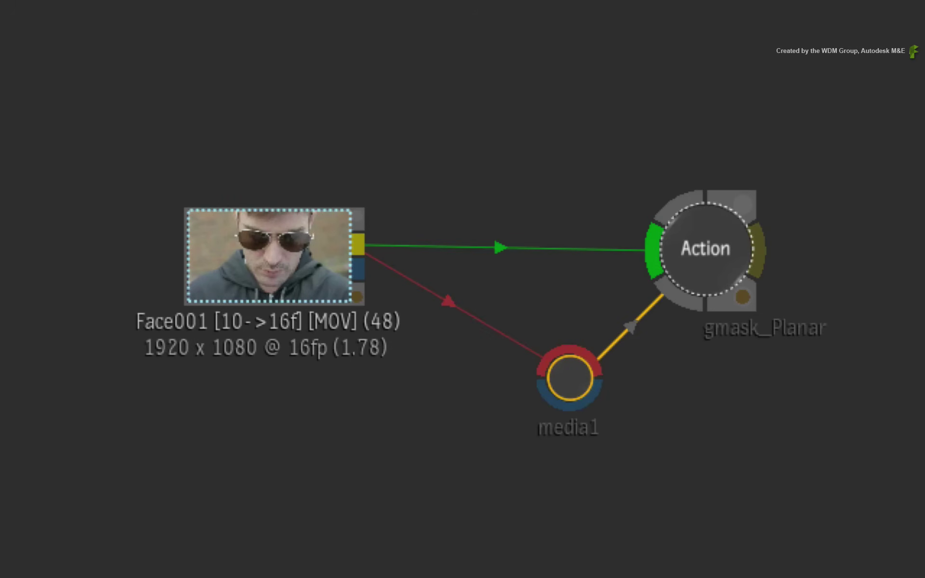
Move Face001 aside, open the gmask_Planar Action and add the shape3d1 GMask 3D shape
{"action": "left_click_drag", "start_coordinate": [269, 254], "coordinate": [246, 264]}
{"action": "left_click_drag", "start_coordinate": [718, 252], "coordinate": [726, 251]}
{"action": "double_click", "coordinate": [747, 250]}
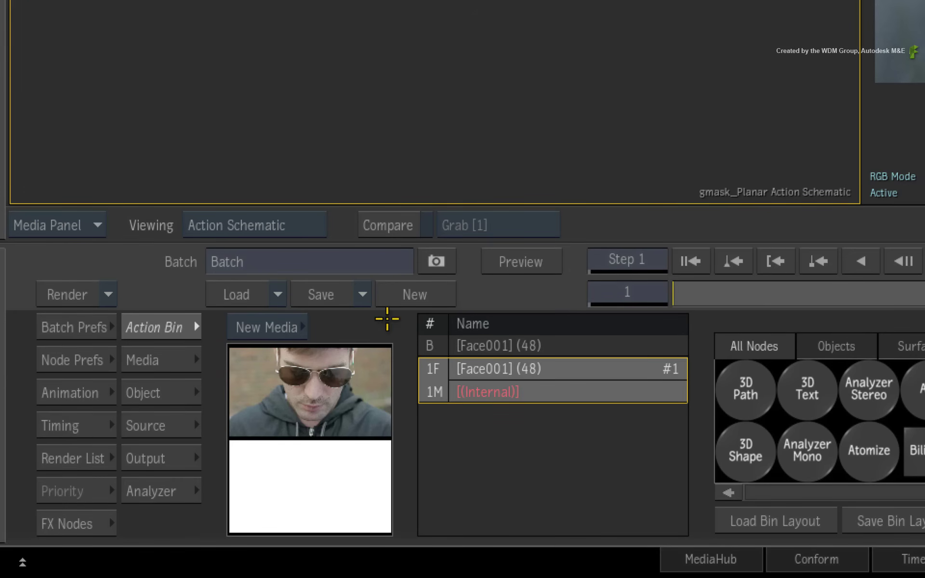
{"action": "left_click", "coordinate": [746, 448]}
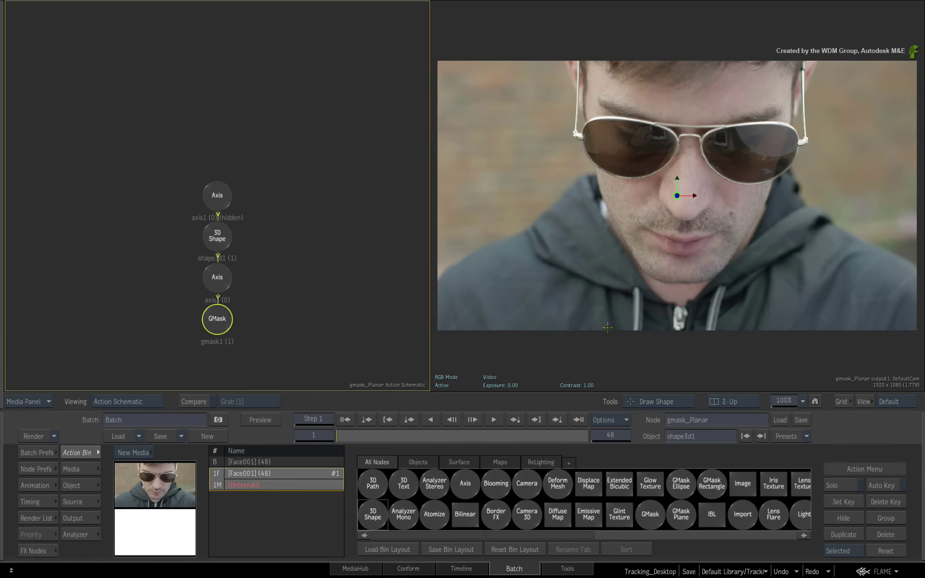
Frame the sunglasses in Object View and draw a closed four-point mask around the lens
{"action": "scroll", "coordinate": [600, 226], "scroll_direction": "up", "scroll_amount": 5}
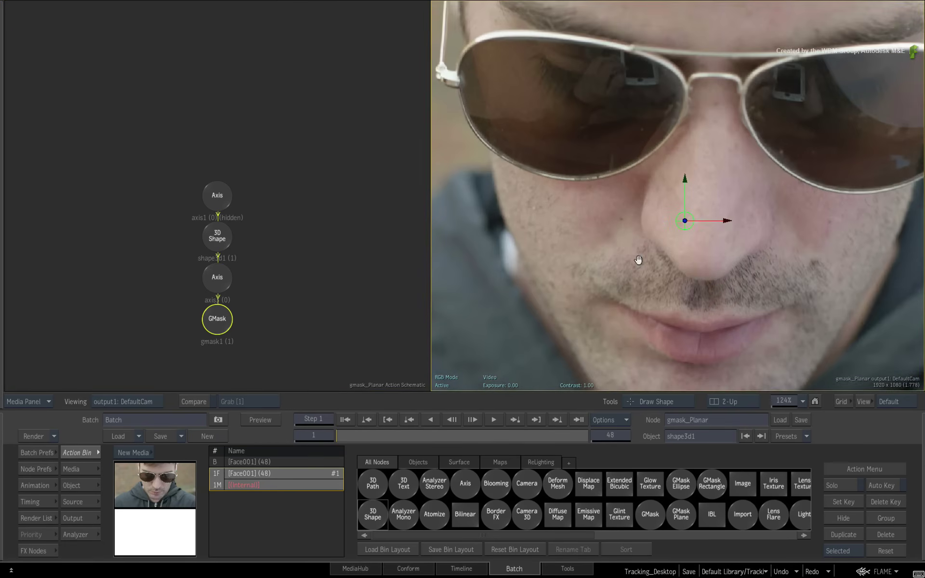
{"action": "left_click_drag", "start_coordinate": [639, 261], "coordinate": [713, 357]}
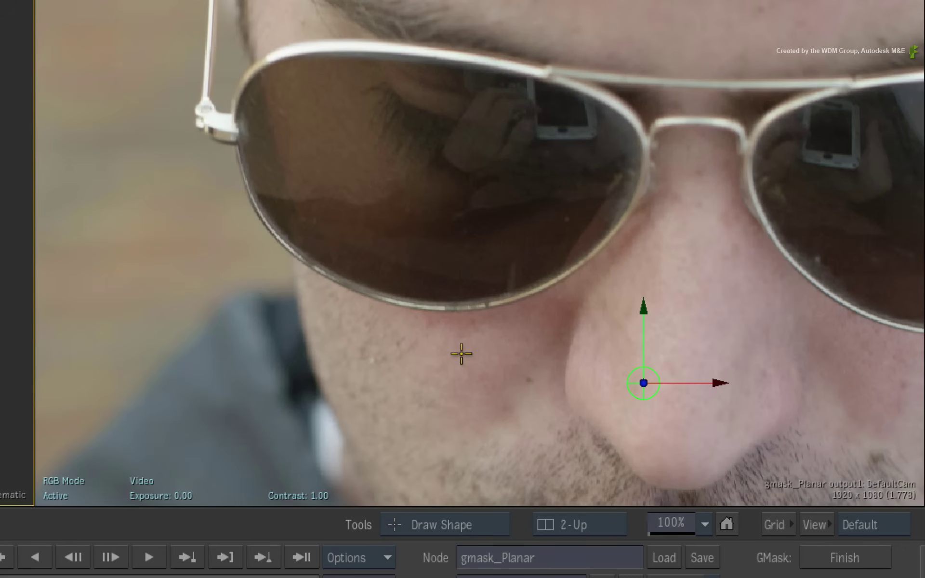
{"action": "key", "text": "F8"}
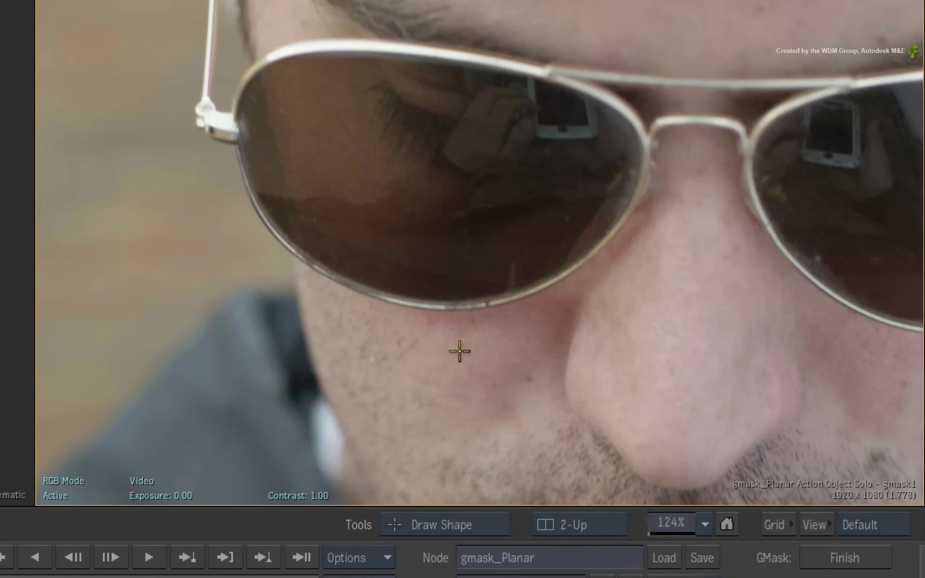
{"action": "left_click", "coordinate": [438, 12]}
{"action": "left_click", "coordinate": [687, 144]}
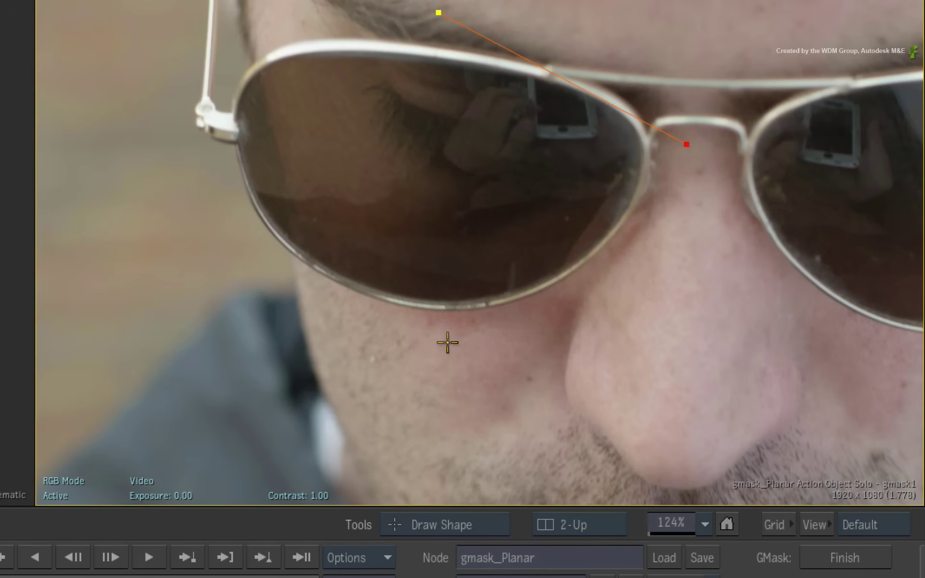
{"action": "left_click_drag", "start_coordinate": [448, 340], "coordinate": [347, 341]}
{"action": "left_click_drag", "start_coordinate": [200, 149], "coordinate": [205, 62]}
{"action": "left_click", "coordinate": [436, 13]}
Pull tangents at the top and nose-bridge points so the mask curves to fit the lens
{"action": "key", "text": "ctrl"}
{"action": "left_click_drag", "start_coordinate": [440, 15], "coordinate": [540, 13]}
{"action": "left_click_drag", "start_coordinate": [698, 147], "coordinate": [677, 33]}
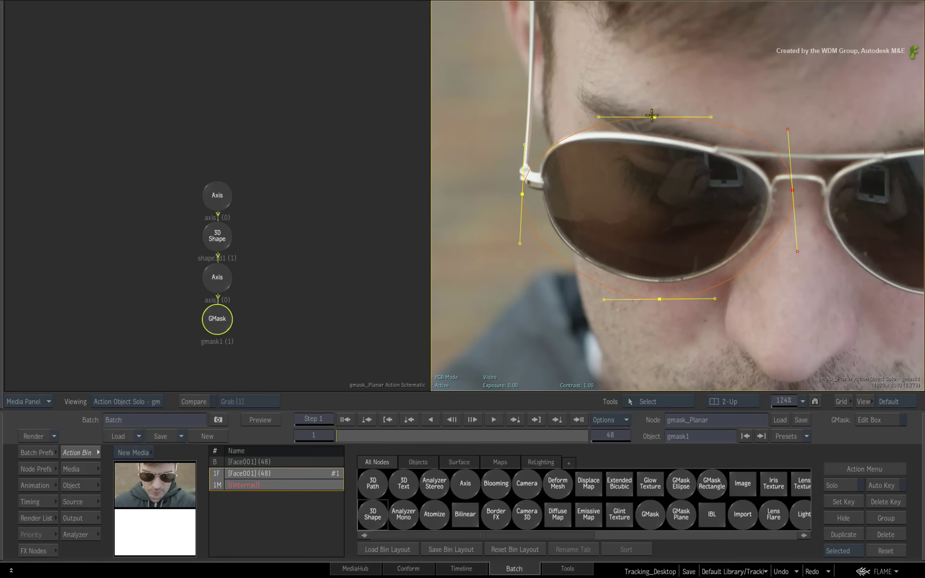
{"action": "left_click_drag", "start_coordinate": [652, 116], "coordinate": [640, 113]}
Check the top Axis's tracking and transform options, then reselect the GMask node
{"action": "left_click", "coordinate": [219, 317]}
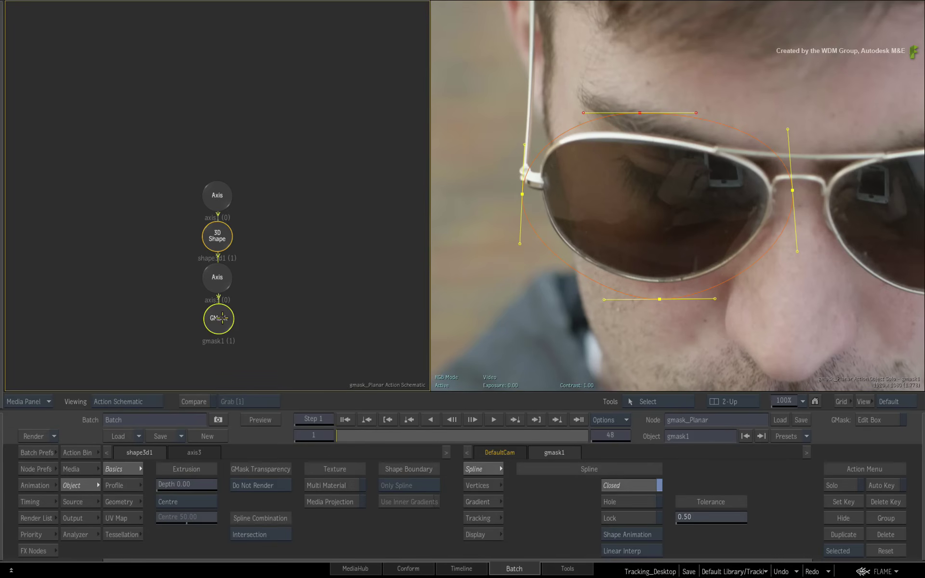
{"action": "scroll", "coordinate": [675, 287], "scroll_direction": "down", "scroll_amount": 3}
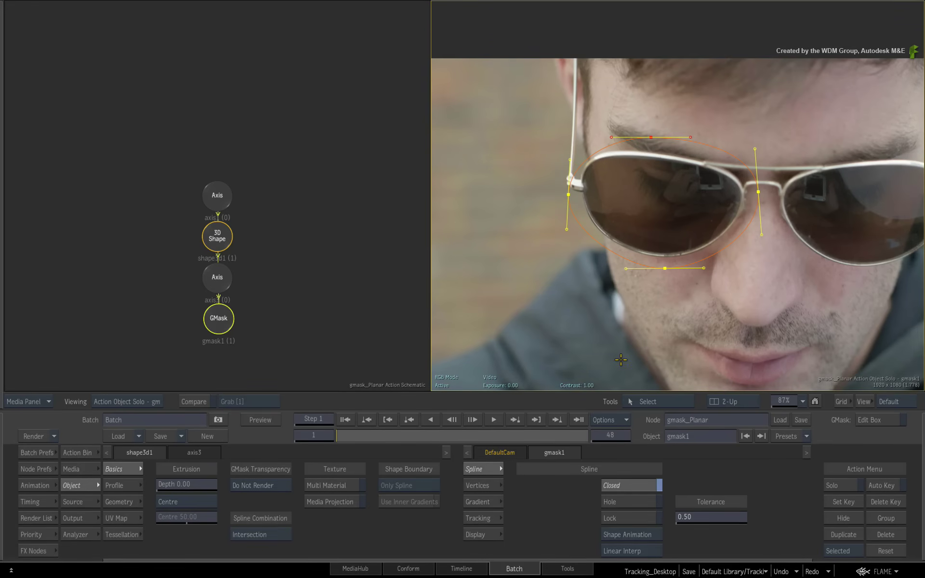
{"action": "left_click", "coordinate": [218, 195]}
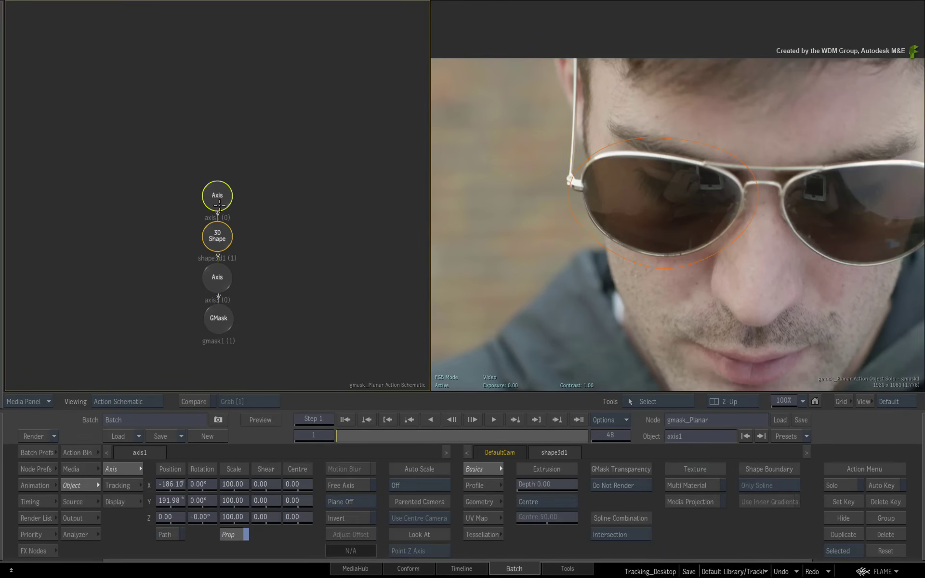
{"action": "left_click", "coordinate": [124, 485]}
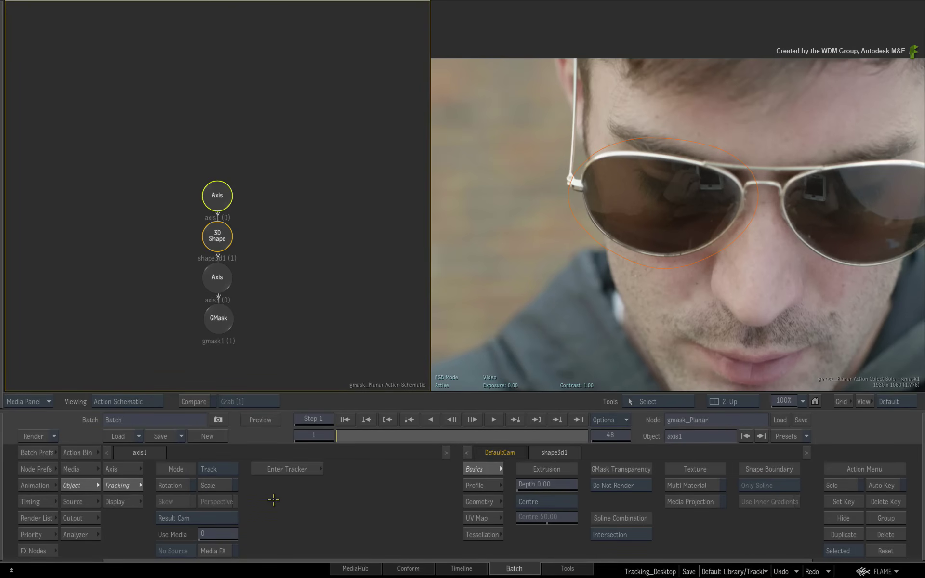
{"action": "left_click", "coordinate": [129, 469]}
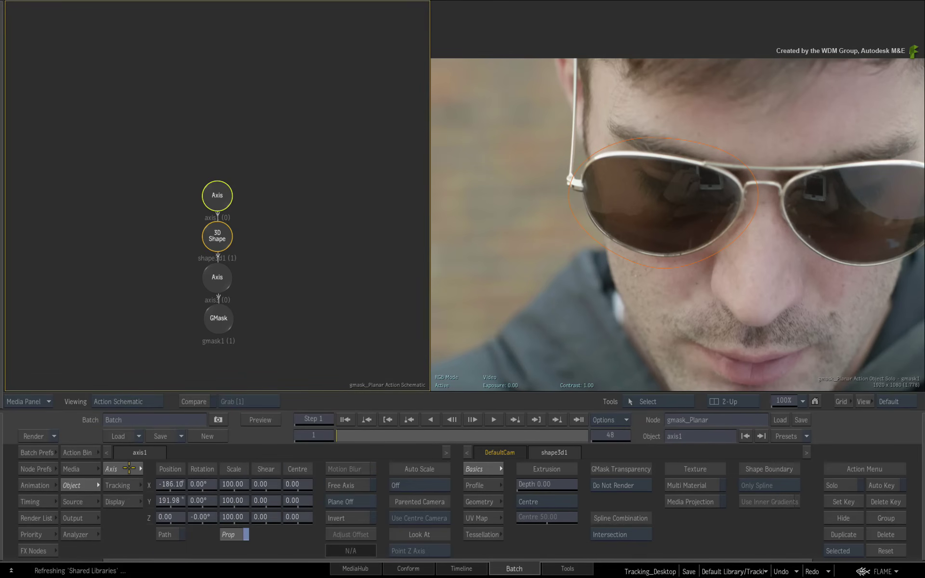
{"action": "left_click", "coordinate": [219, 318]}
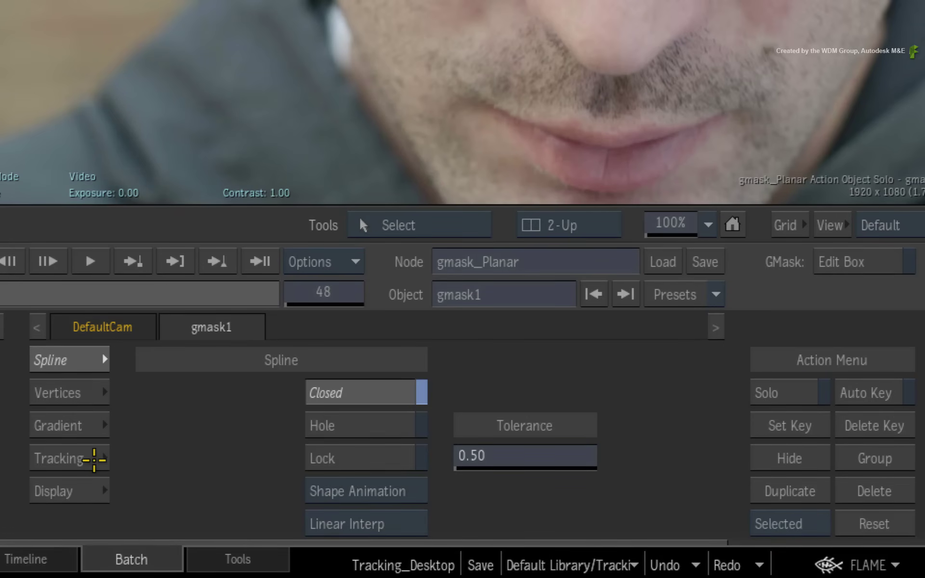
In gmask1's Tracking menu, enable Lighting and Auto Update Reference for the planar tracker
{"action": "left_click", "coordinate": [91, 461]}
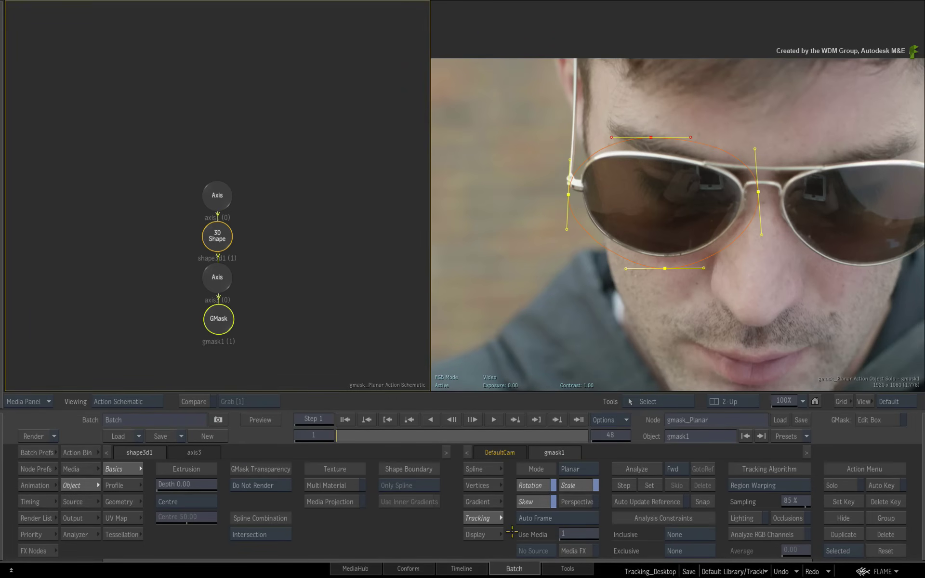
{"action": "left_click_drag", "start_coordinate": [359, 431], "coordinate": [301, 456]}
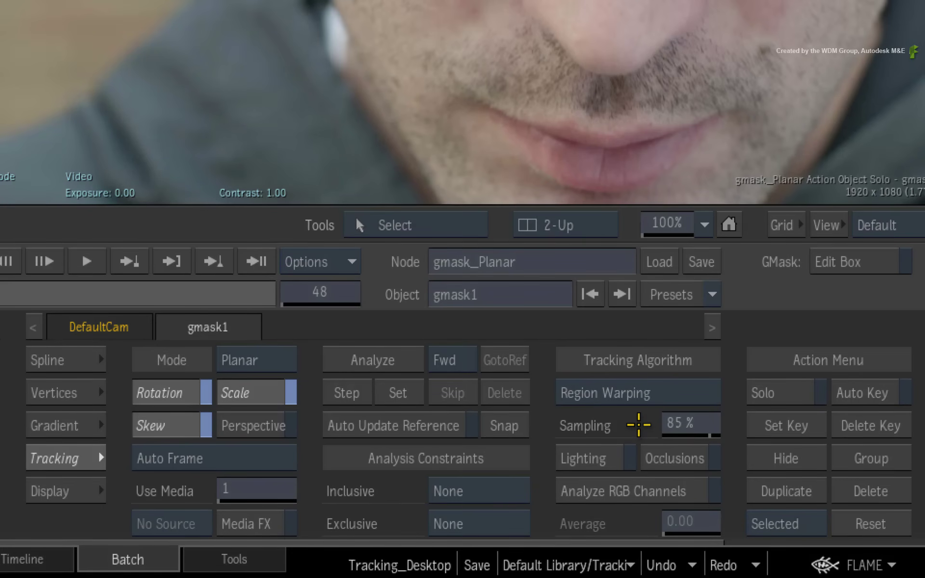
{"action": "left_click", "coordinate": [616, 456]}
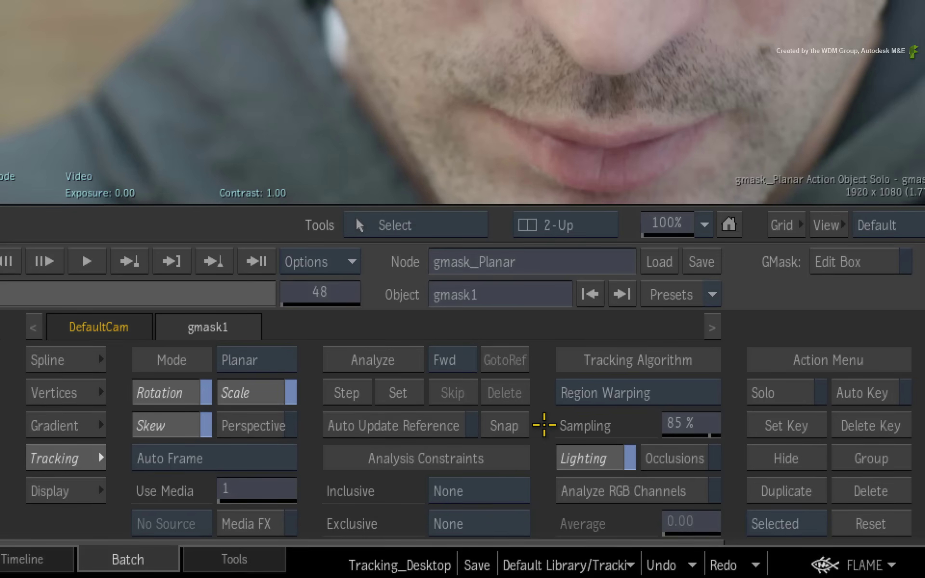
{"action": "left_click", "coordinate": [401, 426]}
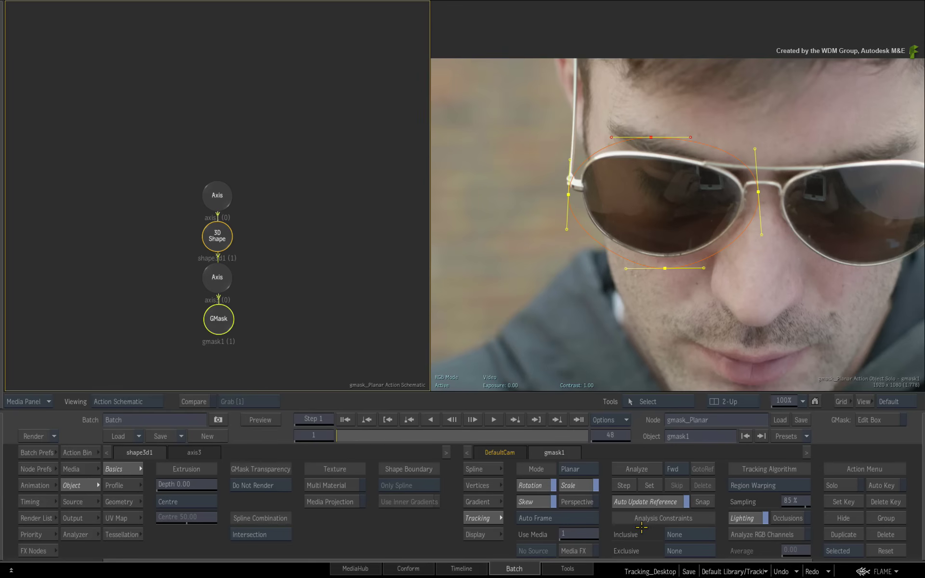
Planar-track gmask1 forward through frame 48, then scrub back to frame 1
{"action": "left_click", "coordinate": [628, 468]}
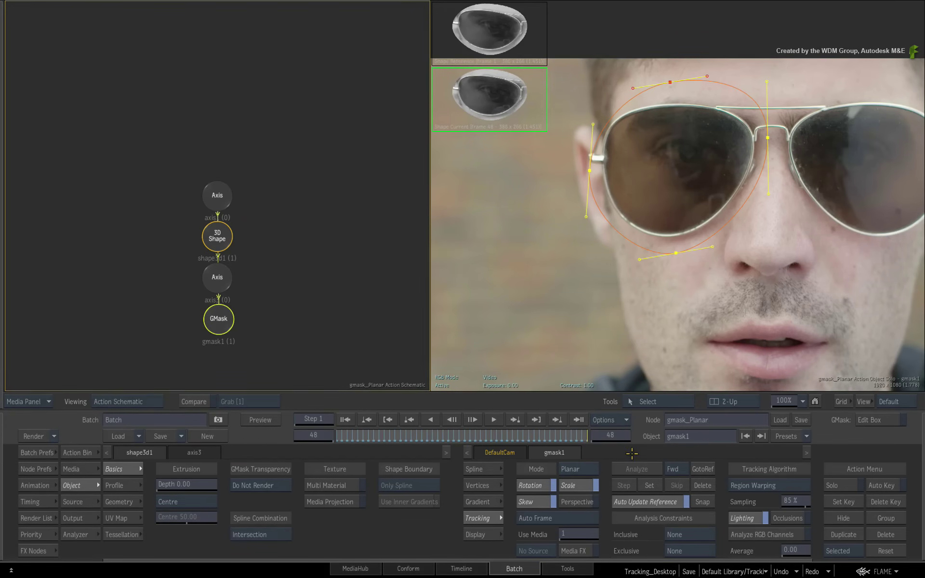
{"action": "left_click", "coordinate": [217, 199]}
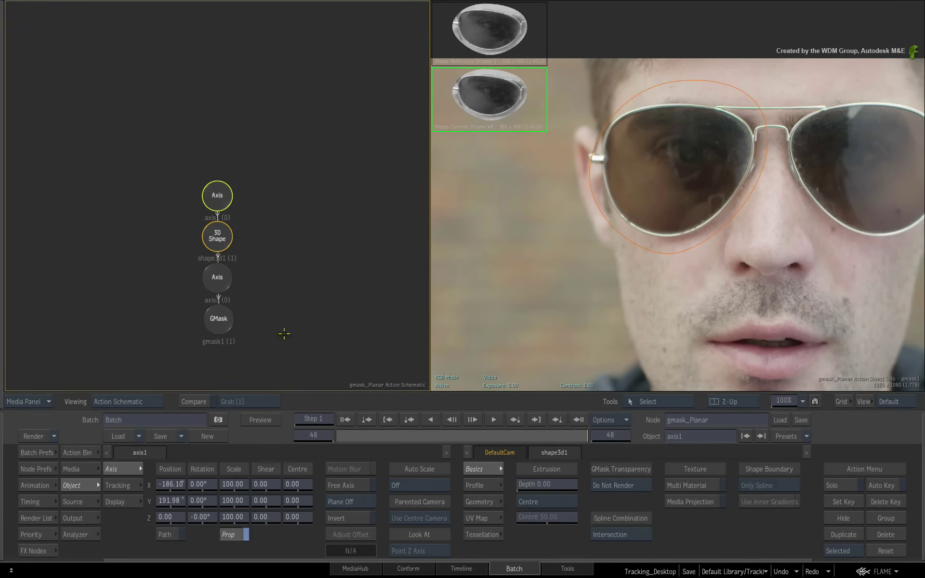
{"action": "left_click", "coordinate": [348, 438]}
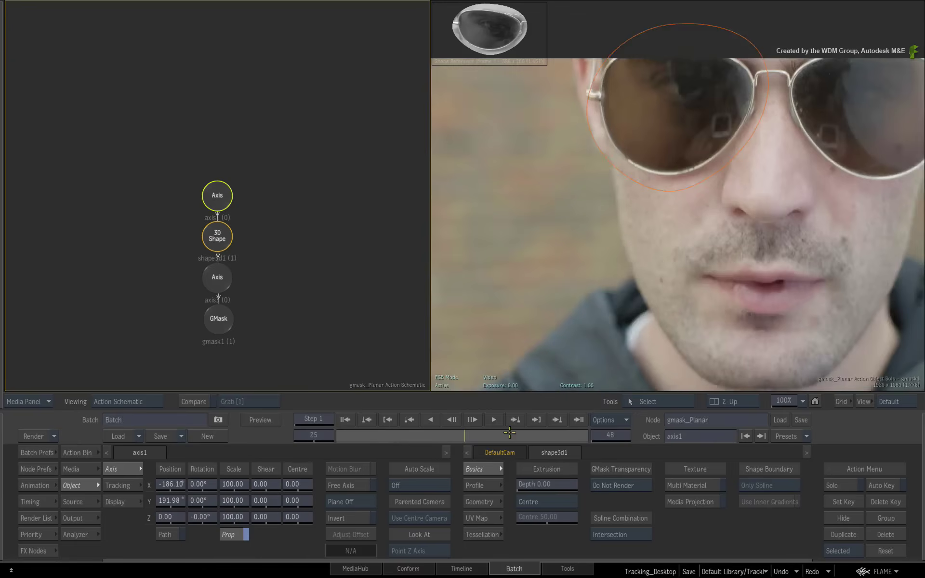
{"action": "left_click_drag", "start_coordinate": [349, 437], "coordinate": [260, 437]}
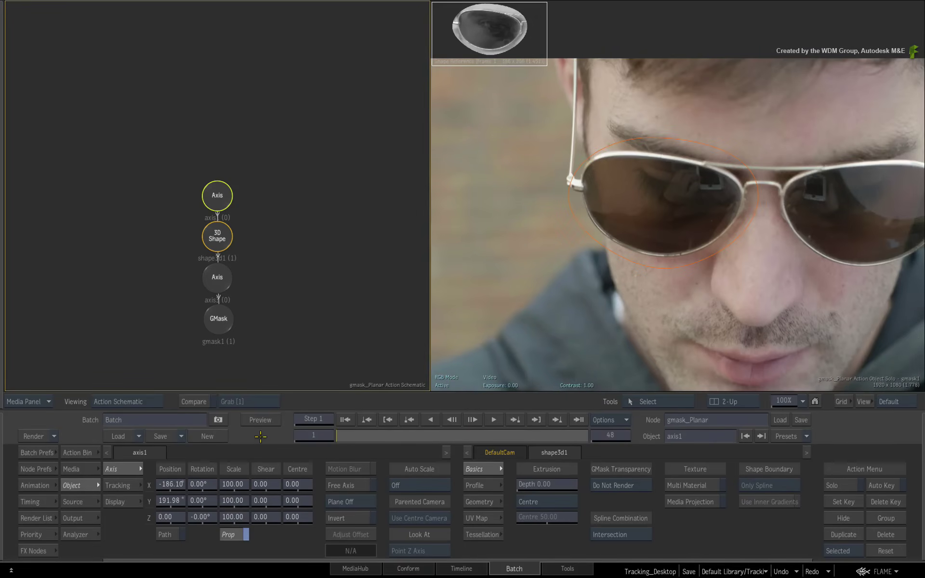
Select gmask1, show its Vertices menu and turn on Auto Key
{"action": "left_click", "coordinate": [223, 318]}
{"action": "left_click", "coordinate": [93, 394]}
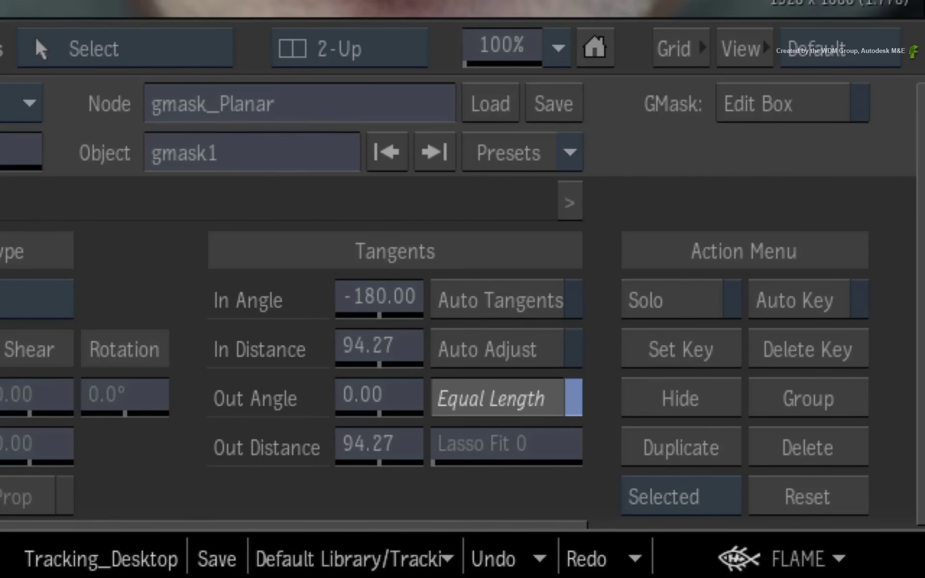
{"action": "left_click", "coordinate": [818, 301]}
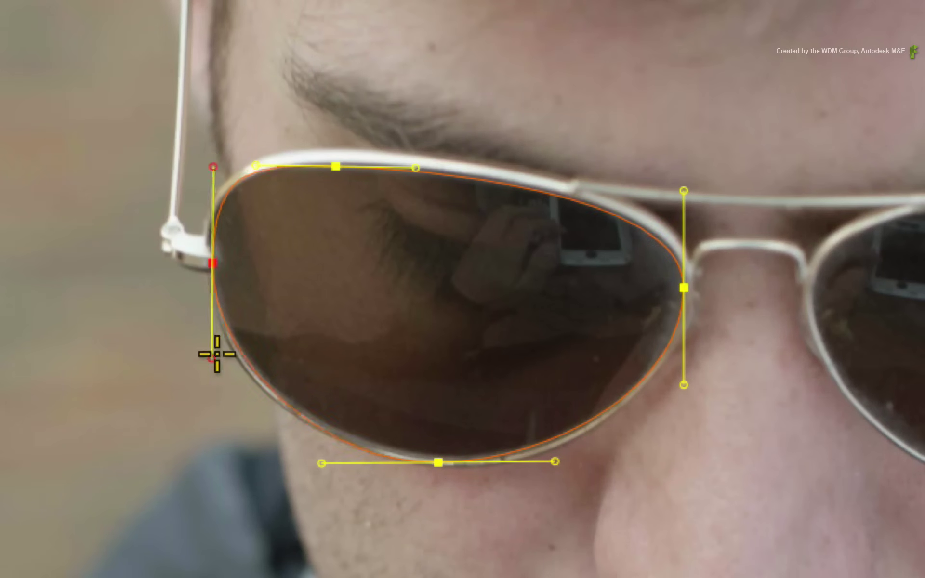
Scrub from frame 7 to frame 42, checking and refitting the mask on the lens
{"action": "left_click", "coordinate": [370, 436]}
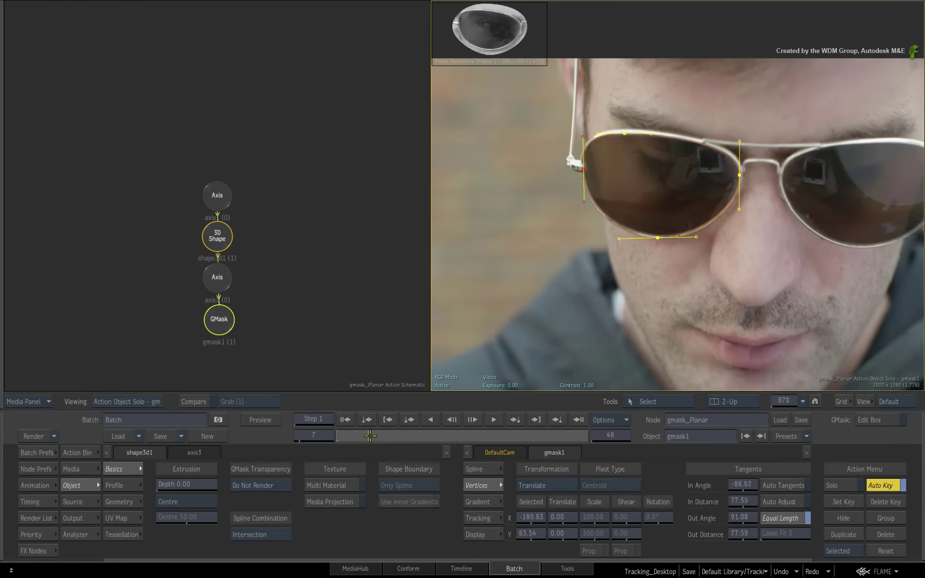
{"action": "left_click_drag", "start_coordinate": [370, 436], "coordinate": [463, 437]}
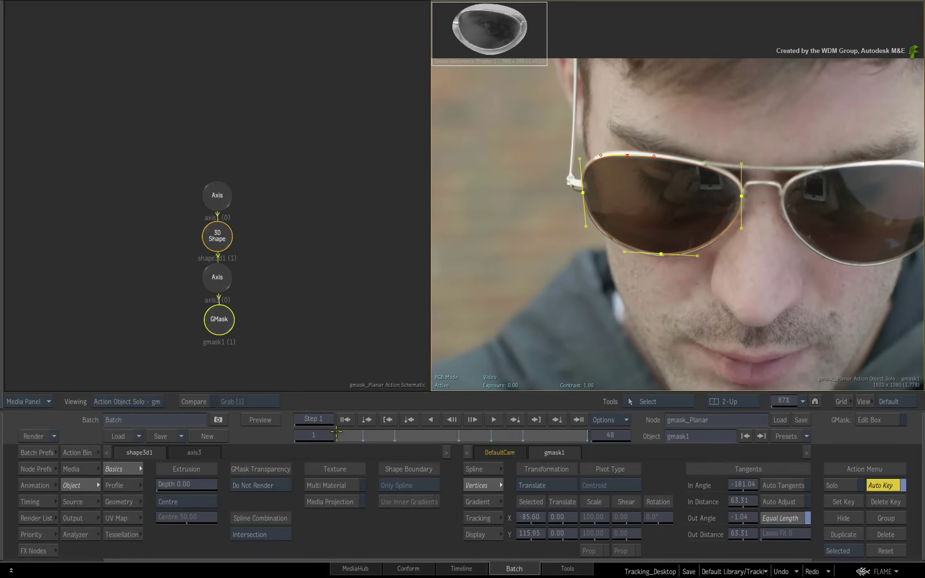
{"action": "left_click_drag", "start_coordinate": [336, 431], "coordinate": [443, 423]}
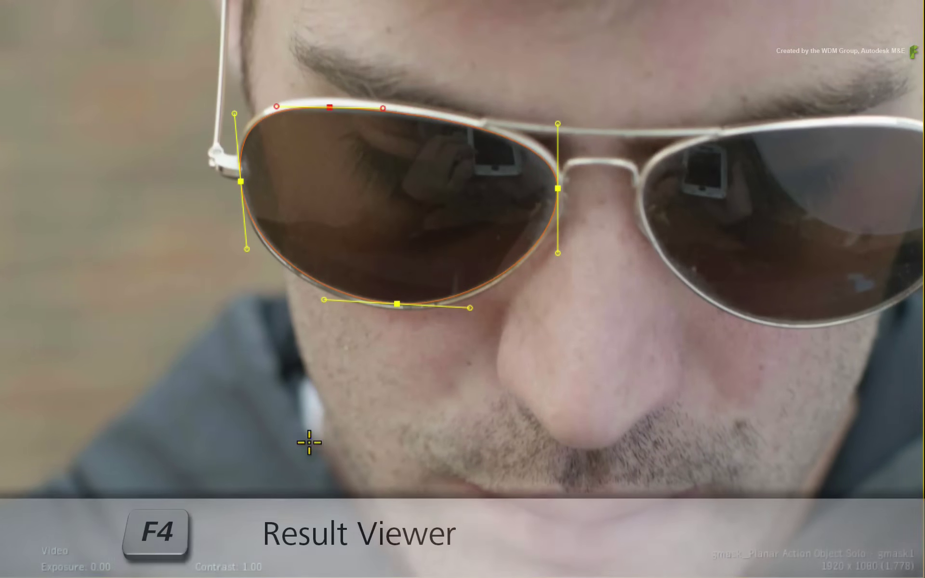
Preview the filled lens mask across frames 1–48, then add a point on its lower-left edge
{"action": "key", "text": "F4"}
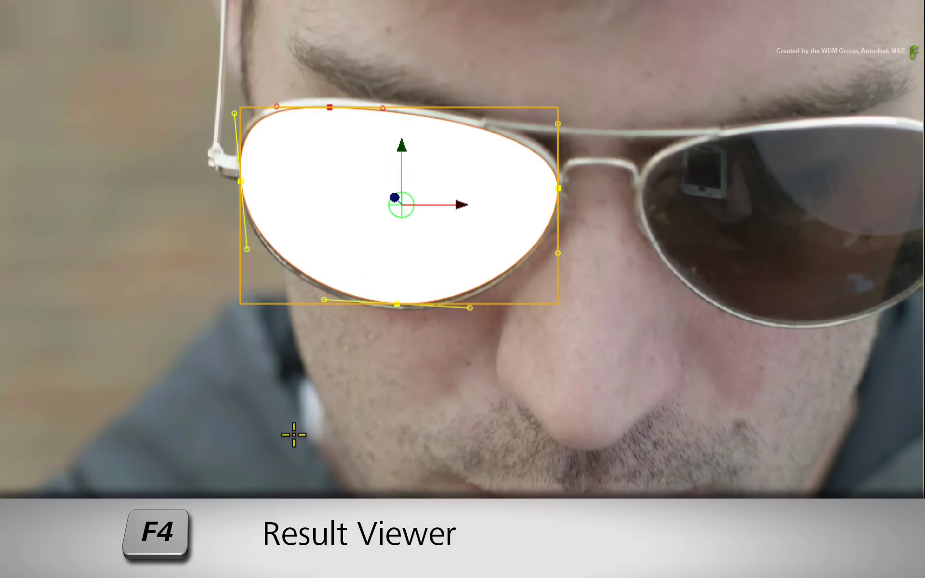
{"action": "key", "text": "F4"}
{"action": "left_click_drag", "start_coordinate": [631, 340], "coordinate": [628, 295]}
{"action": "left_click_drag", "start_coordinate": [347, 435], "coordinate": [587, 435]}
{"action": "left_click", "coordinate": [431, 420]}
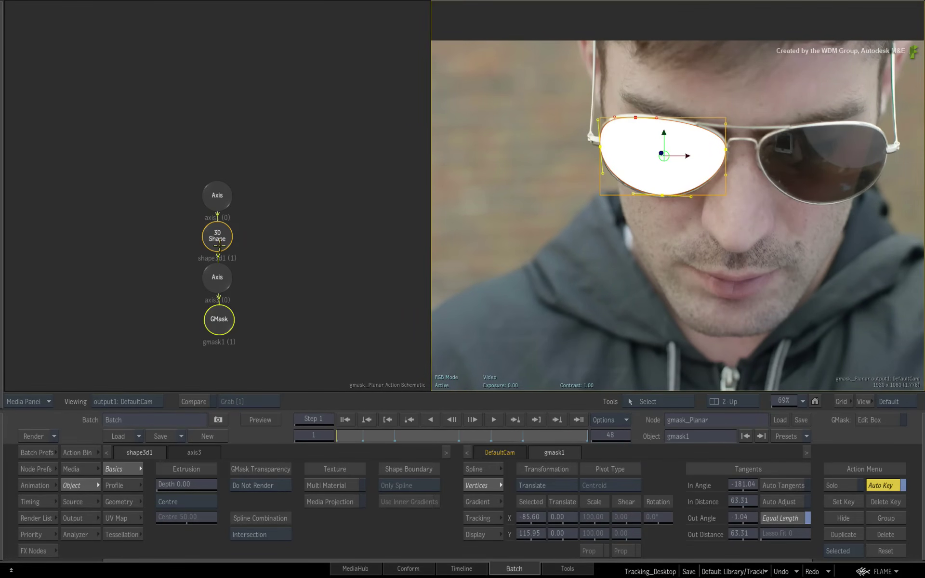
{"action": "key", "text": "a"}
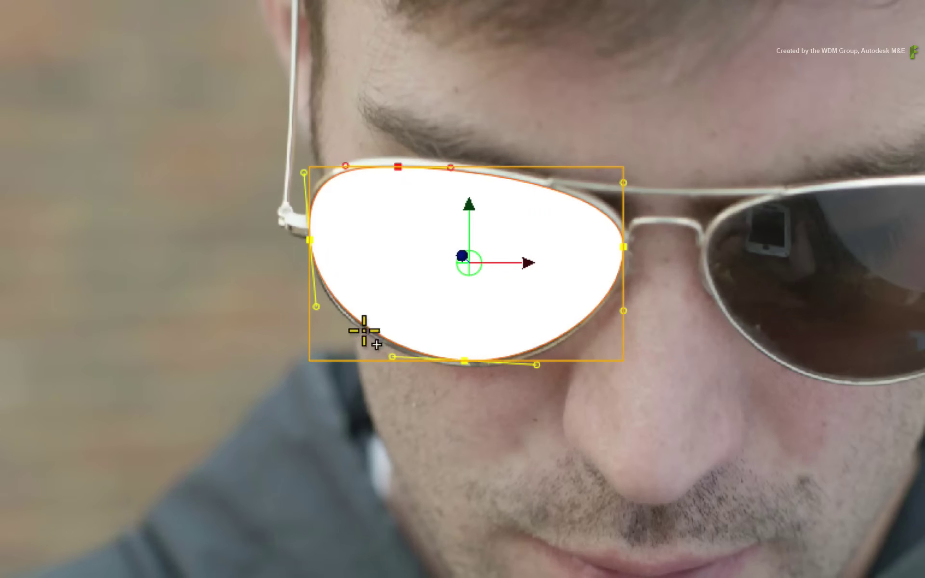
{"action": "left_click", "coordinate": [362, 321]}
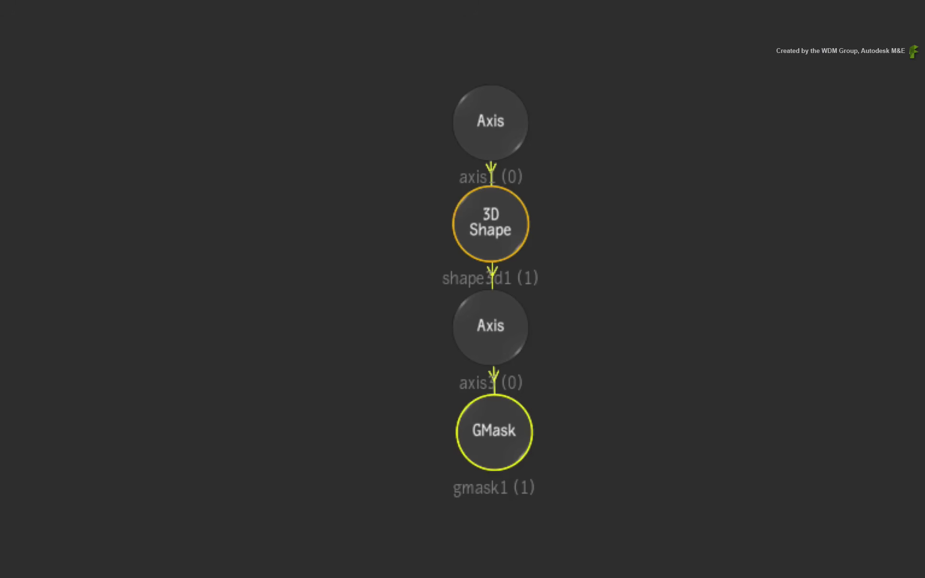
Set shape3d1's GMask Transparency to For 3D Shape Only and reframe the lens
{"action": "left_click", "coordinate": [513, 221]}
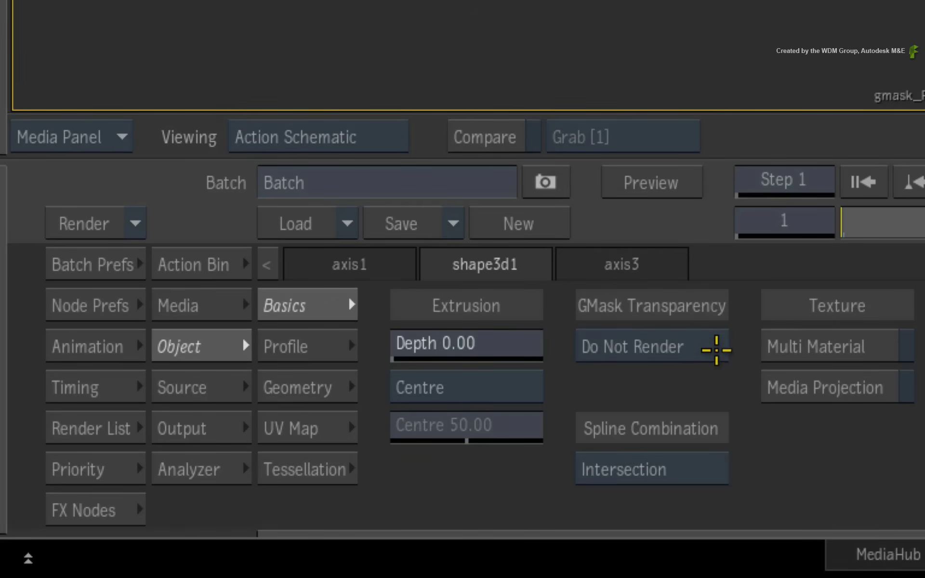
{"action": "left_click", "coordinate": [715, 346]}
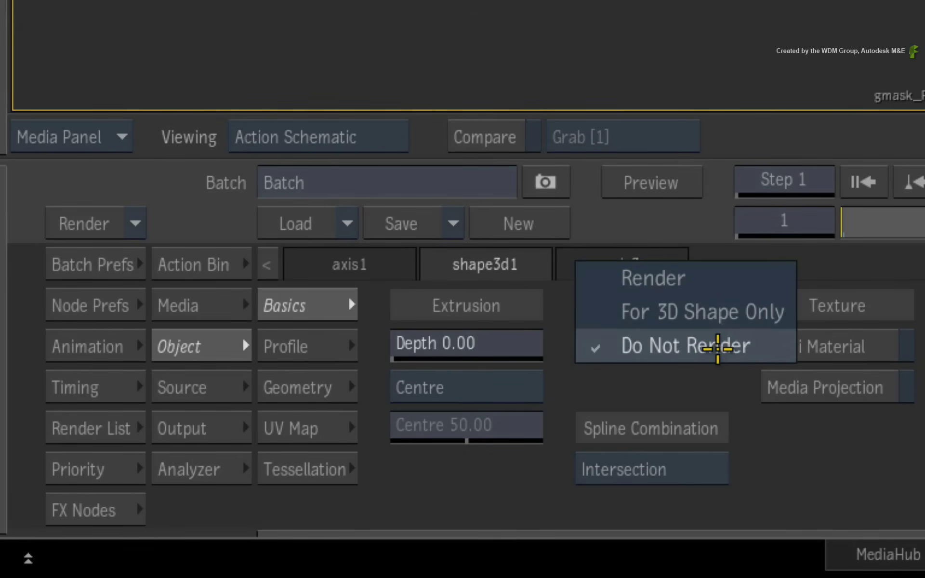
{"action": "left_click", "coordinate": [727, 314]}
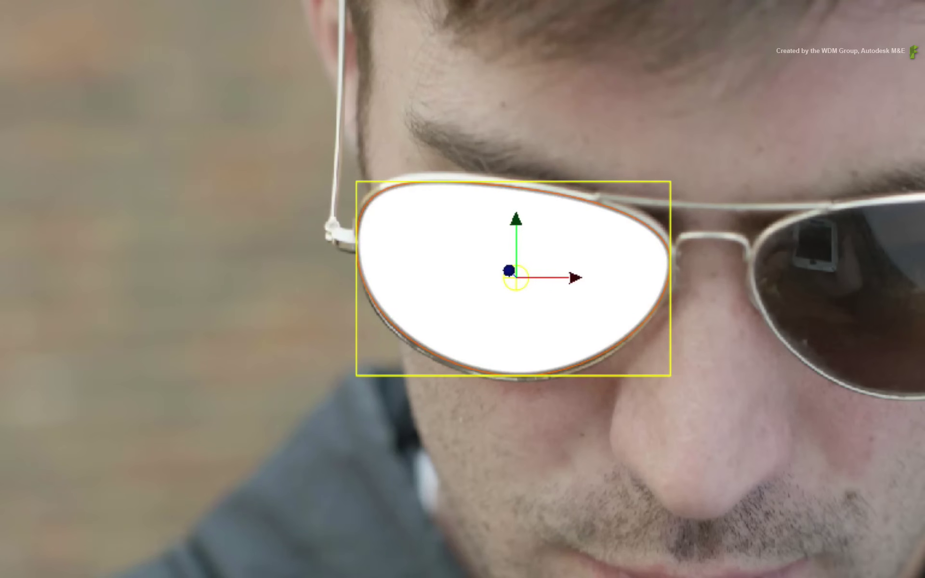
{"action": "left_click_drag", "start_coordinate": [351, 558], "coordinate": [455, 548]}
{"action": "key", "text": "Escape"}
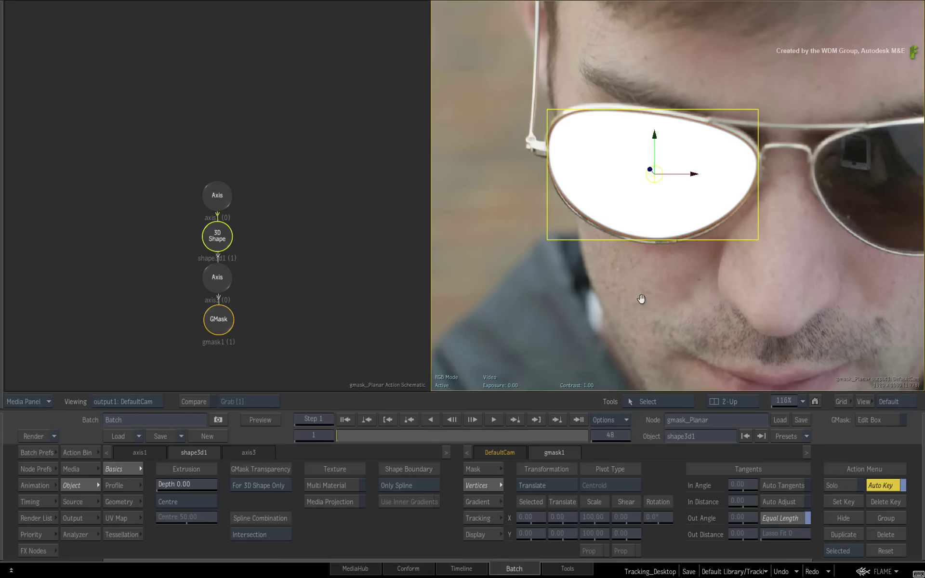
{"action": "left_click_drag", "start_coordinate": [640, 300], "coordinate": [650, 374]}
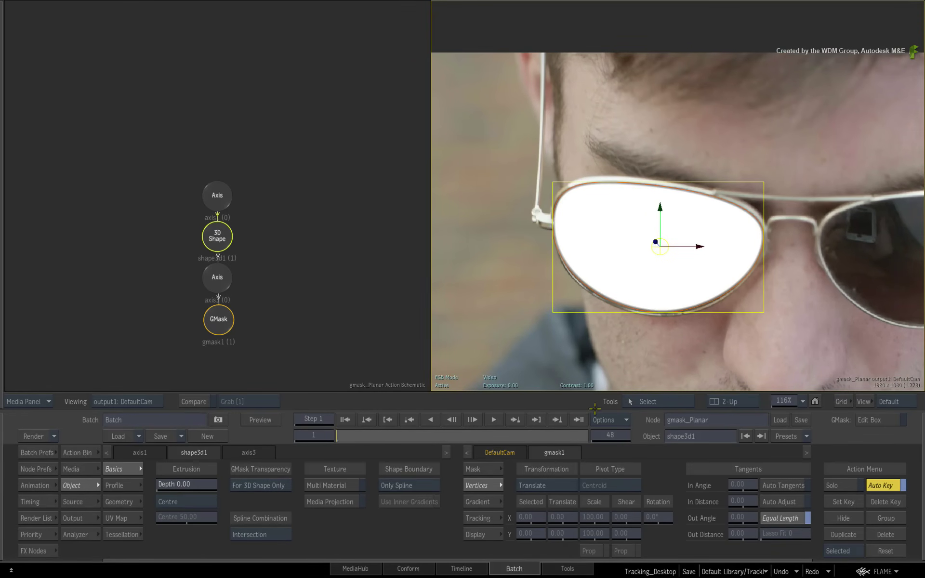
Enable Media Projection and Regen, then set projection1 Effect to 64 and softness to 9 by 8
{"action": "left_click", "coordinate": [335, 503]}
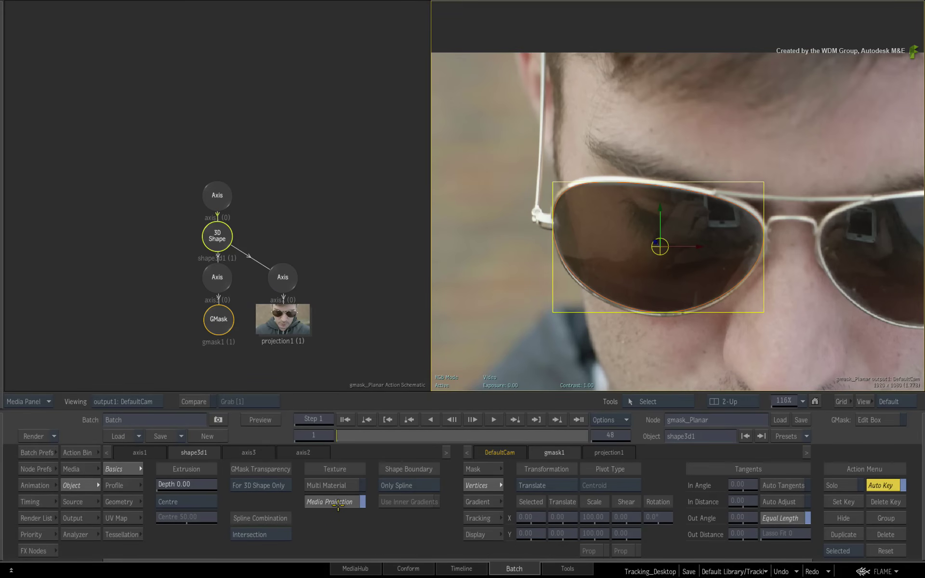
{"action": "left_click_drag", "start_coordinate": [679, 327], "coordinate": [648, 280]}
{"action": "left_click", "coordinate": [287, 324]}
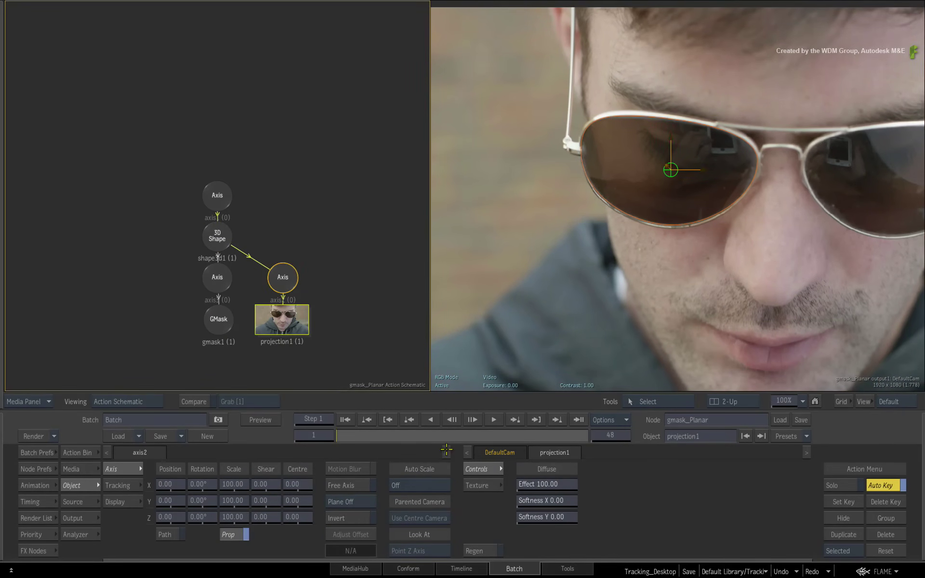
{"action": "left_click", "coordinate": [487, 551]}
{"action": "left_click_drag", "start_coordinate": [564, 484], "coordinate": [560, 484]}
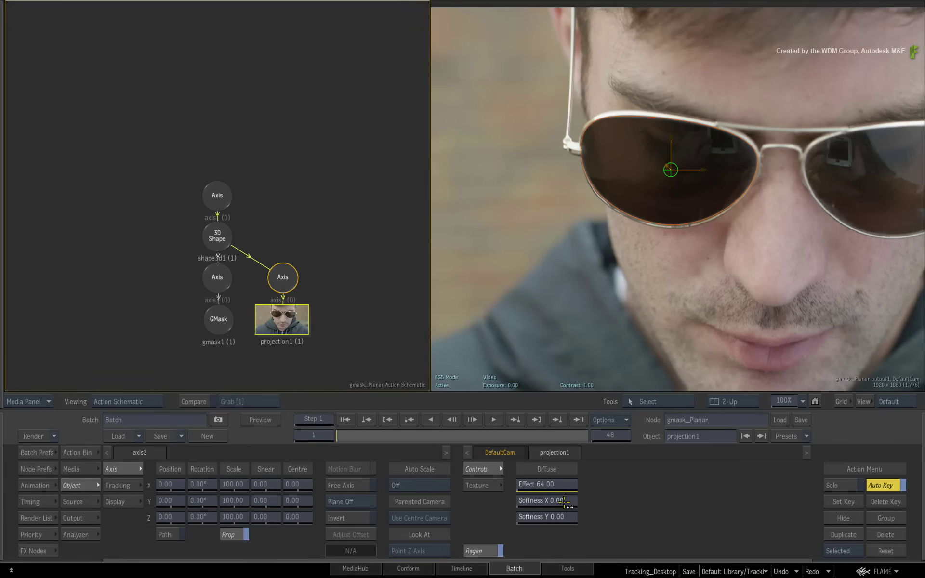
{"action": "left_click_drag", "start_coordinate": [567, 501], "coordinate": [569, 517]}
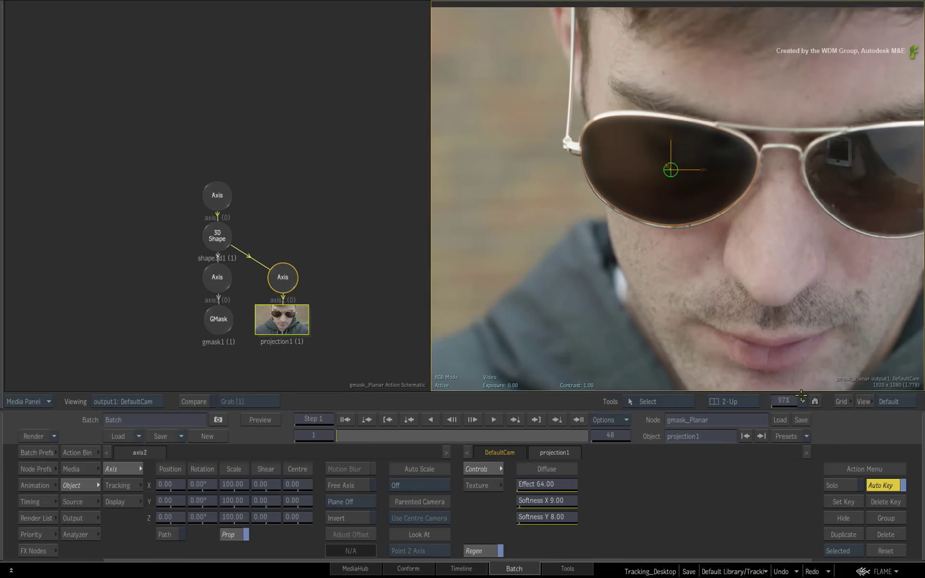
Colour-correct the front 1F projection media, tinting the lens blue with Hue 232 and Gain 26.0
{"action": "left_click", "coordinate": [803, 400]}
{"action": "left_click", "coordinate": [778, 408]}
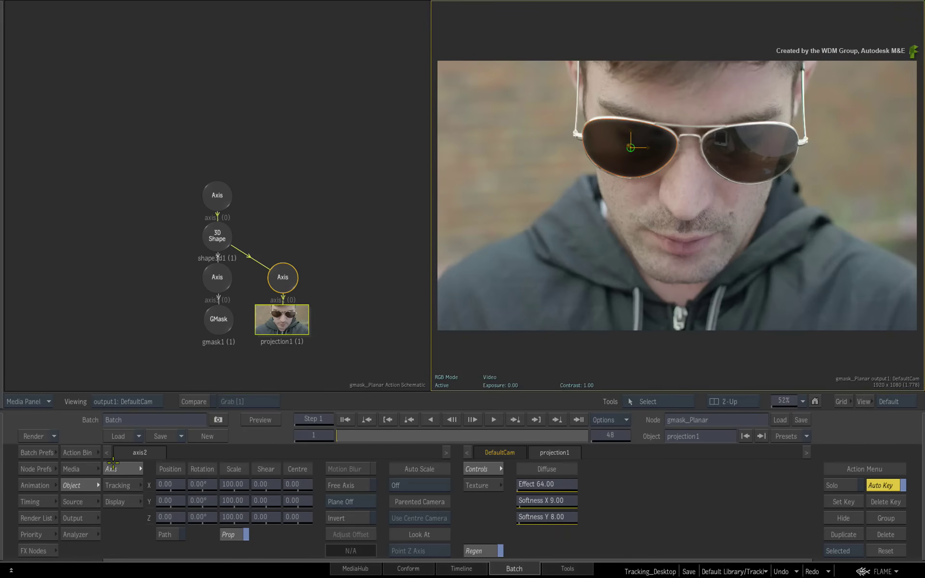
{"action": "left_click", "coordinate": [78, 469]}
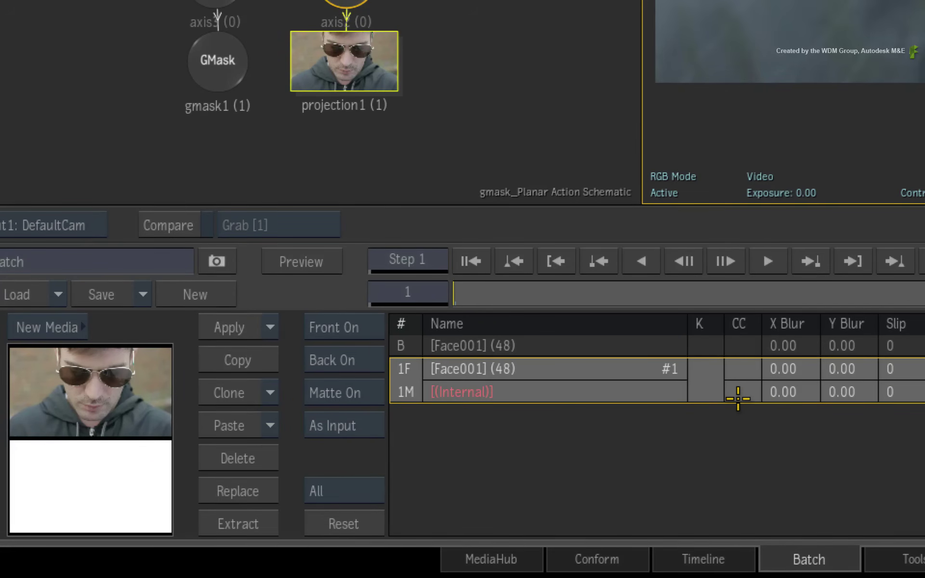
{"action": "left_click", "coordinate": [750, 365]}
{"action": "left_click", "coordinate": [750, 366]}
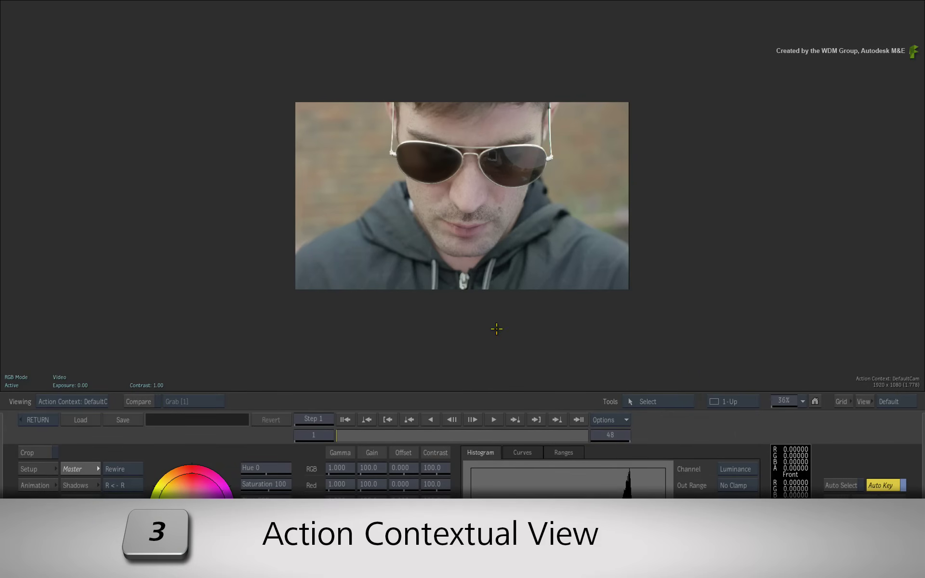
{"action": "left_click_drag", "start_coordinate": [786, 403], "coordinate": [809, 404]}
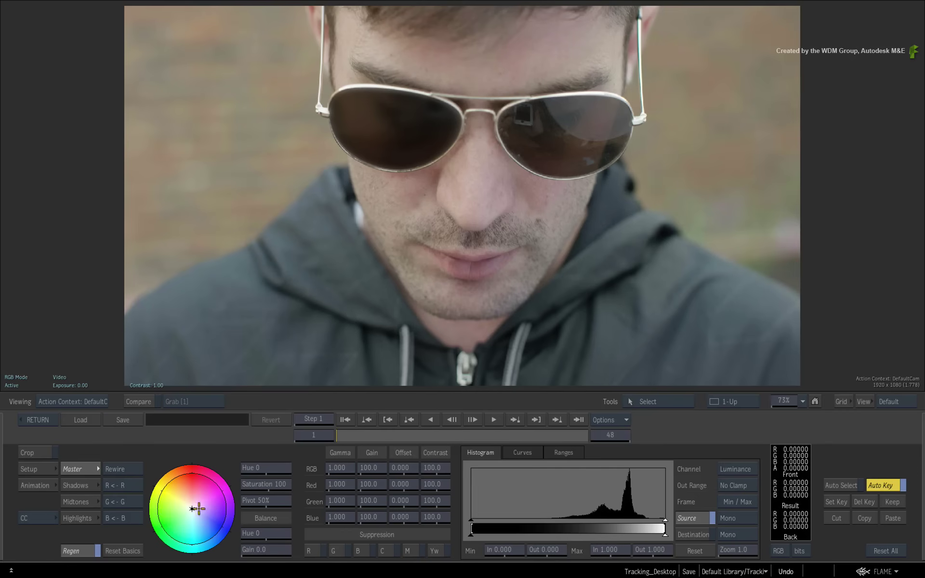
{"action": "left_click_drag", "start_coordinate": [192, 509], "coordinate": [199, 515]}
{"action": "left_click", "coordinate": [38, 420]}
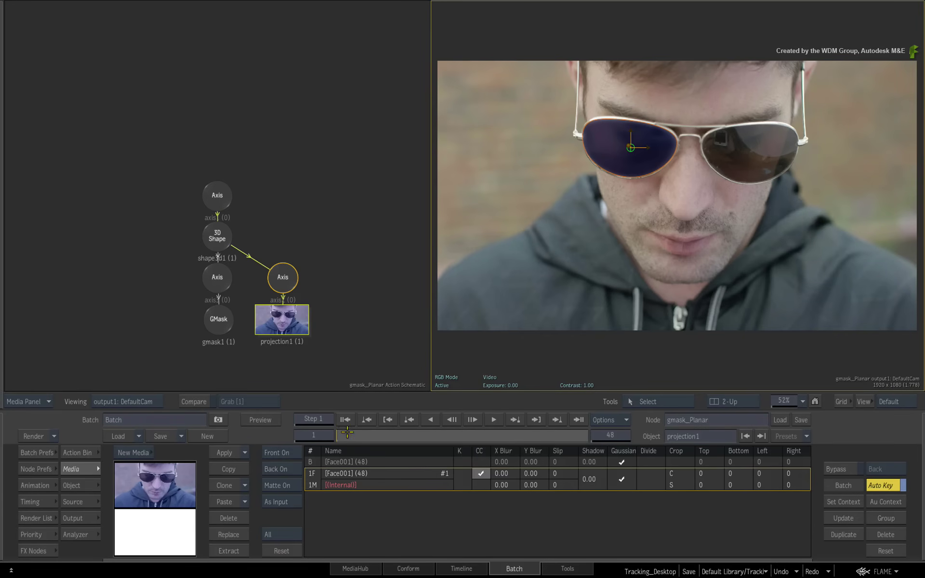